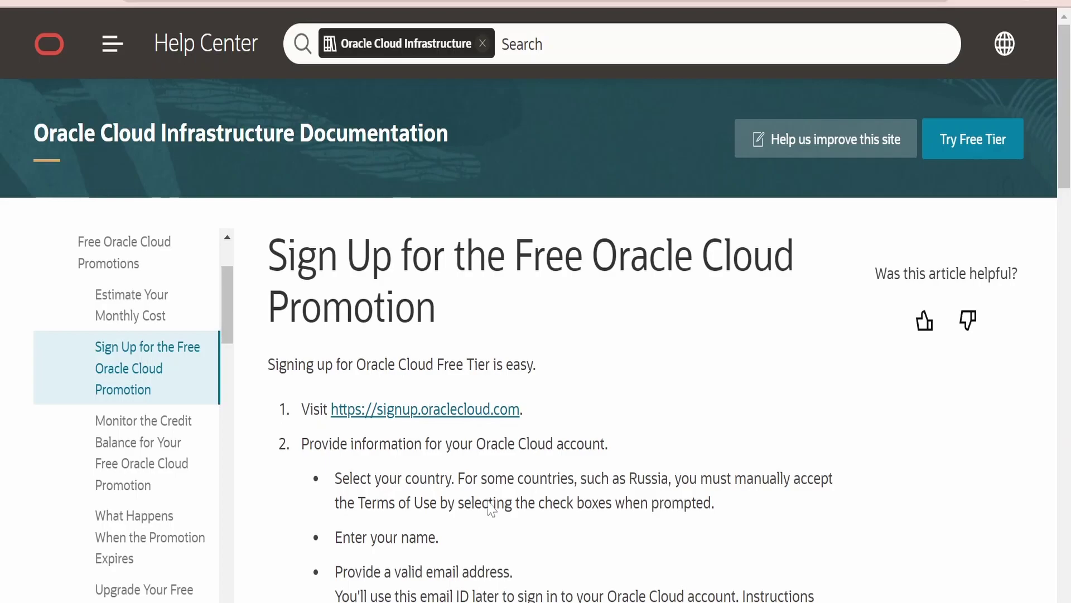
- Scroll down to step 4 of the sign-up steps and highlight the words 'Credit Card'
{"action": "scroll", "coordinate": [488, 460], "scroll_direction": "down", "scroll_amount": 10}
{"action": "scroll", "coordinate": [536, 305], "scroll_direction": "down", "scroll_amount": 10}
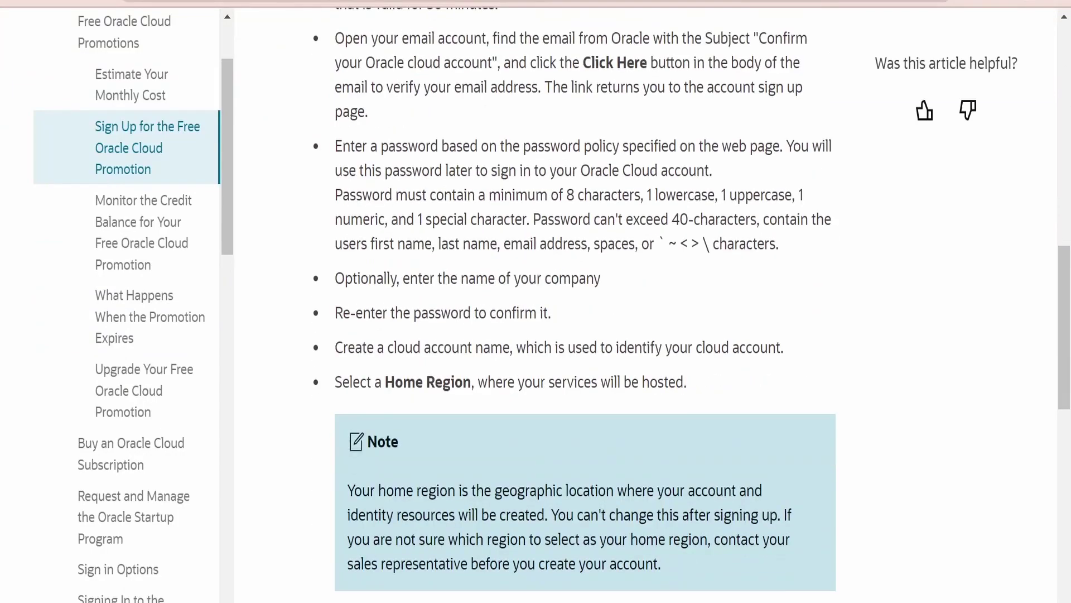
{"action": "scroll", "coordinate": [494, 452], "scroll_direction": "down", "scroll_amount": 4}
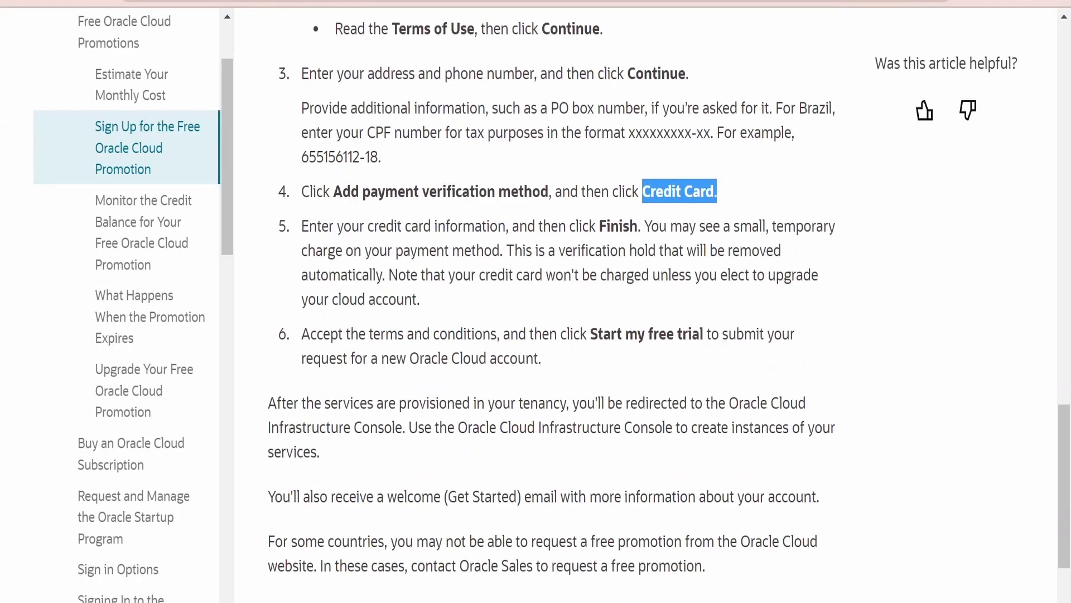
{"action": "left_click_drag", "start_coordinate": [301, 192], "coordinate": [343, 192]}
{"action": "left_click", "coordinate": [342, 191]}
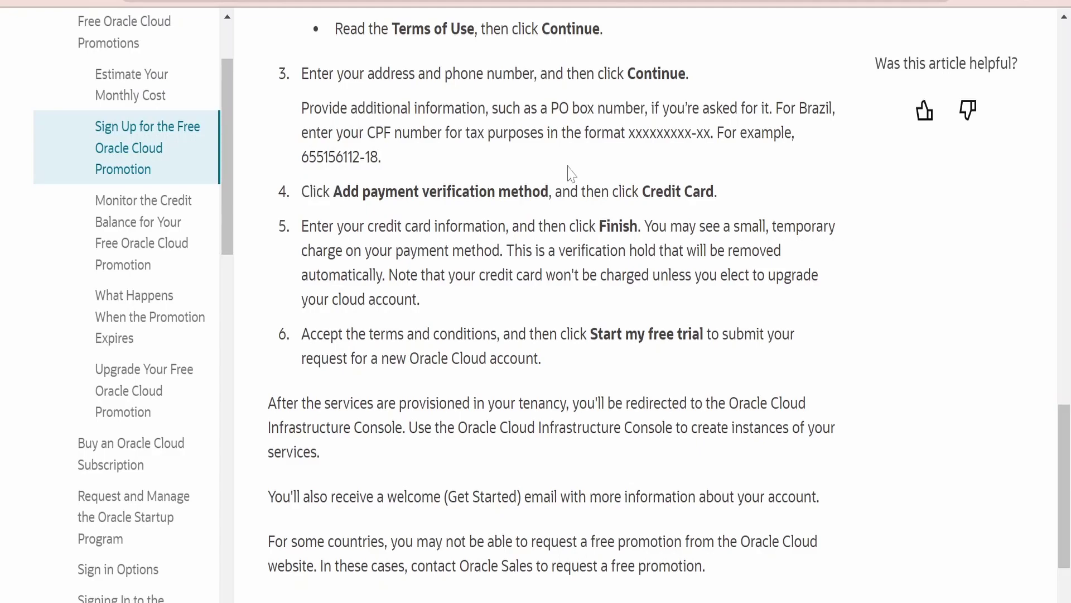
{"action": "left_click_drag", "start_coordinate": [717, 191], "coordinate": [651, 191]}
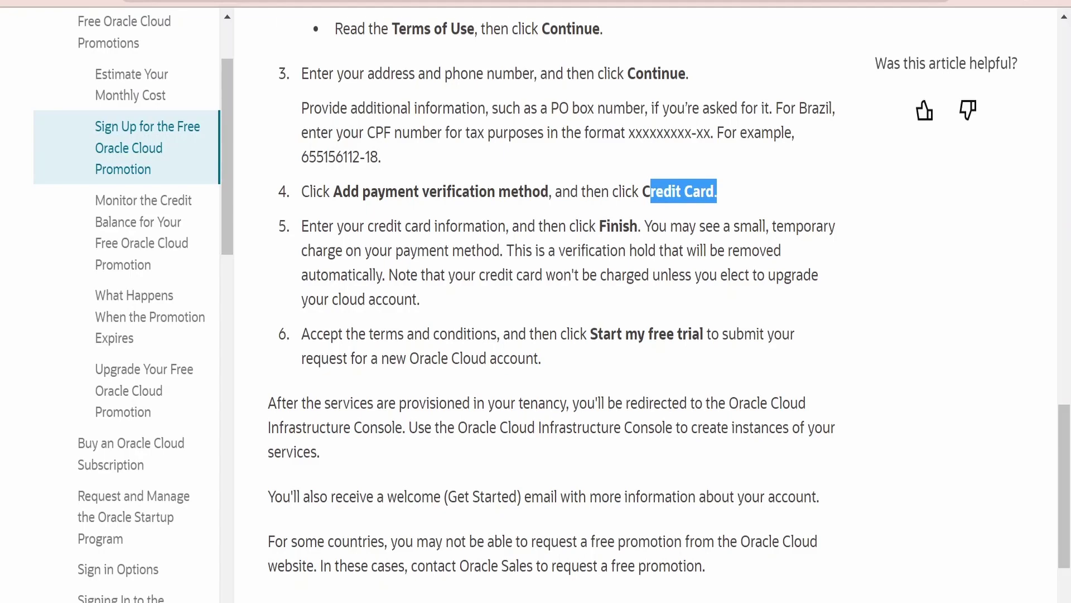
{"action": "left_click_drag", "start_coordinate": [718, 191], "coordinate": [642, 191]}
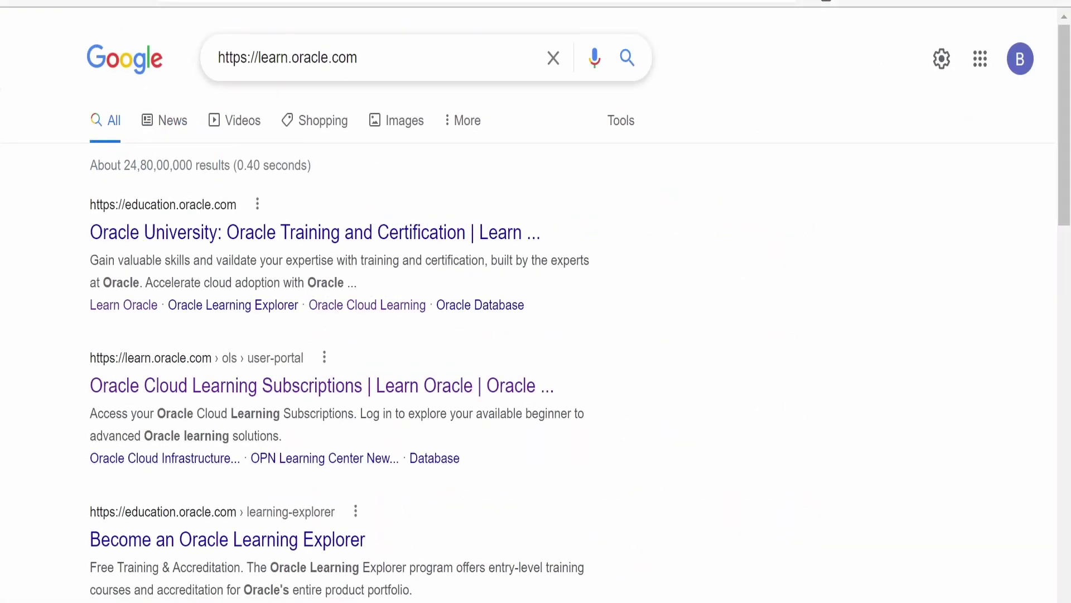
- Search Google for learn.oracle.com and open the 'Oracle Cloud Learning Subscriptions | Learn Oracle' result
{"action": "key", "text": "shift+Home"}
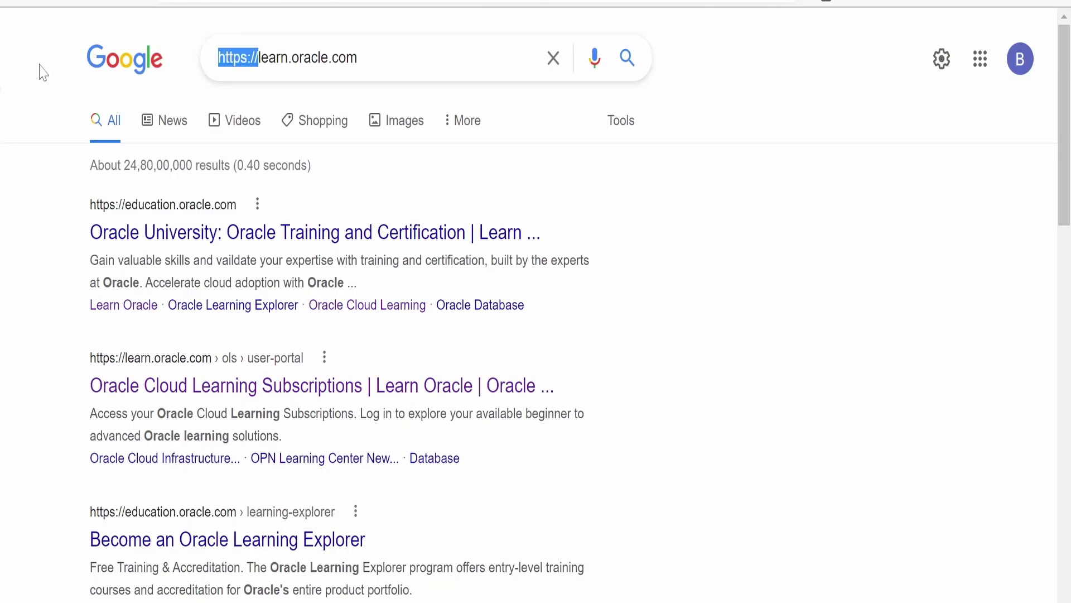
{"action": "key", "text": "BackSpace"}
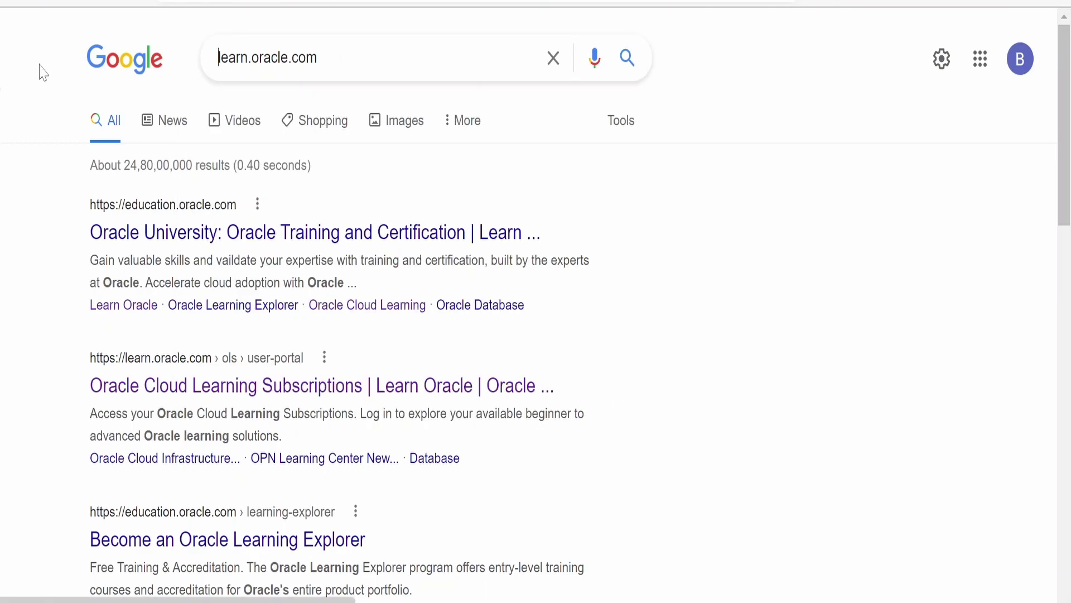
{"action": "key", "text": "Return"}
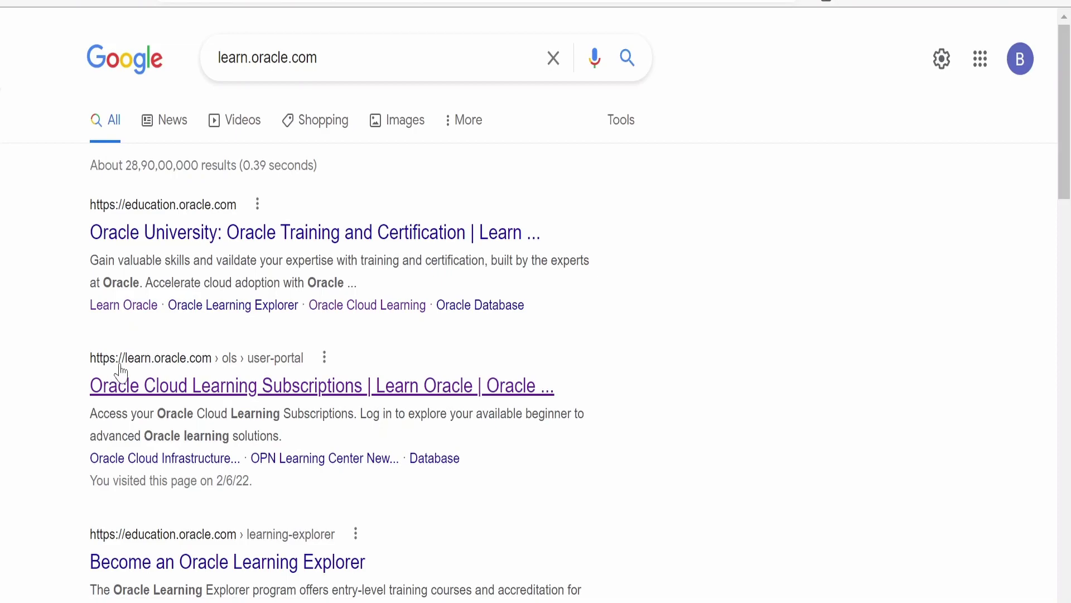
{"action": "left_click", "coordinate": [232, 393]}
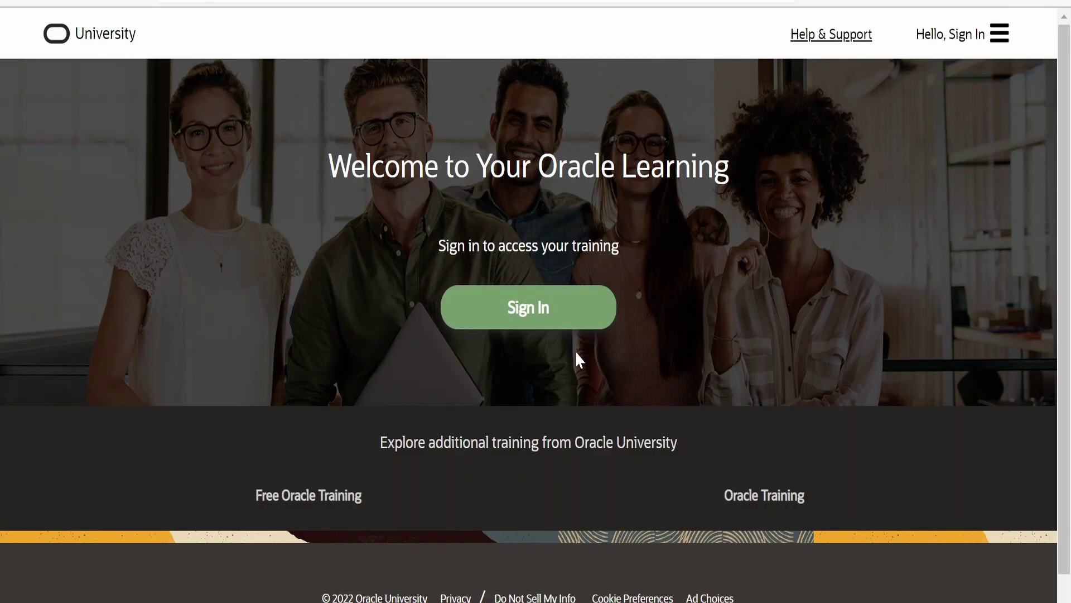
- Sign in on the Oracle account page with the account username and password
{"action": "left_click", "coordinate": [535, 322]}
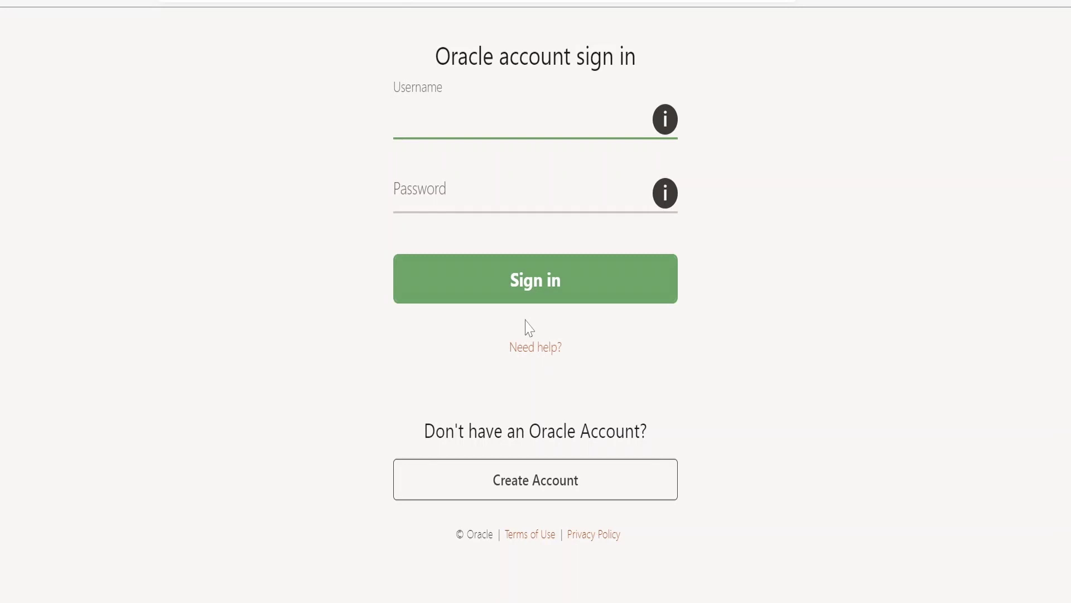
{"action": "left_click", "coordinate": [716, 224]}
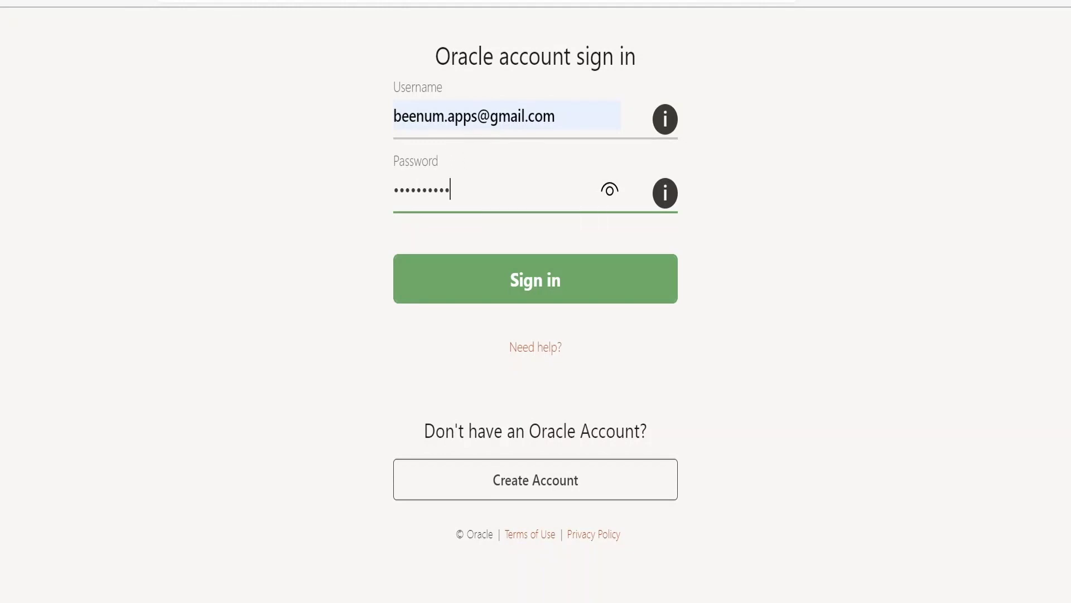
{"action": "left_click", "coordinate": [532, 279]}
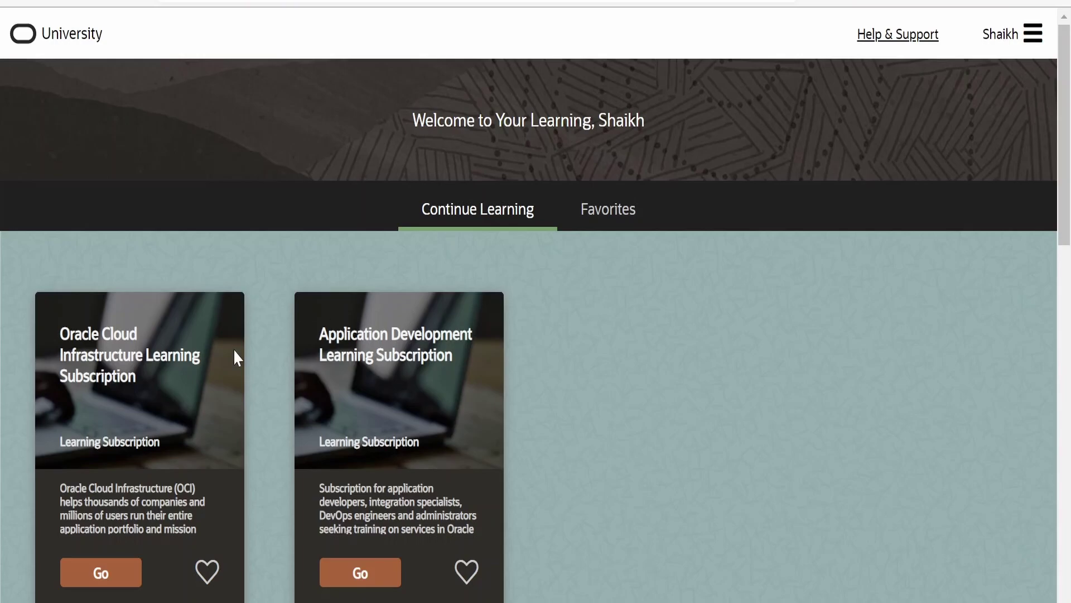
- Open the Oracle Cloud Infrastructure Learning Subscription card in My Library
{"action": "scroll", "coordinate": [59, 400], "scroll_direction": "down", "scroll_amount": 10}
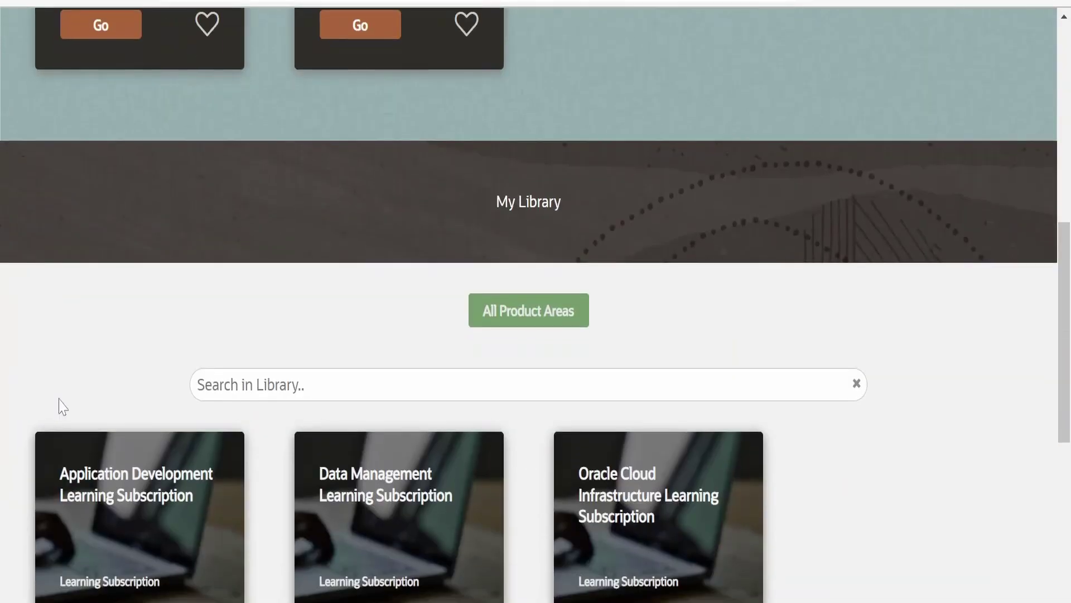
{"action": "scroll", "coordinate": [59, 399], "scroll_direction": "up", "scroll_amount": 3}
{"action": "scroll", "coordinate": [60, 399], "scroll_direction": "down", "scroll_amount": 8}
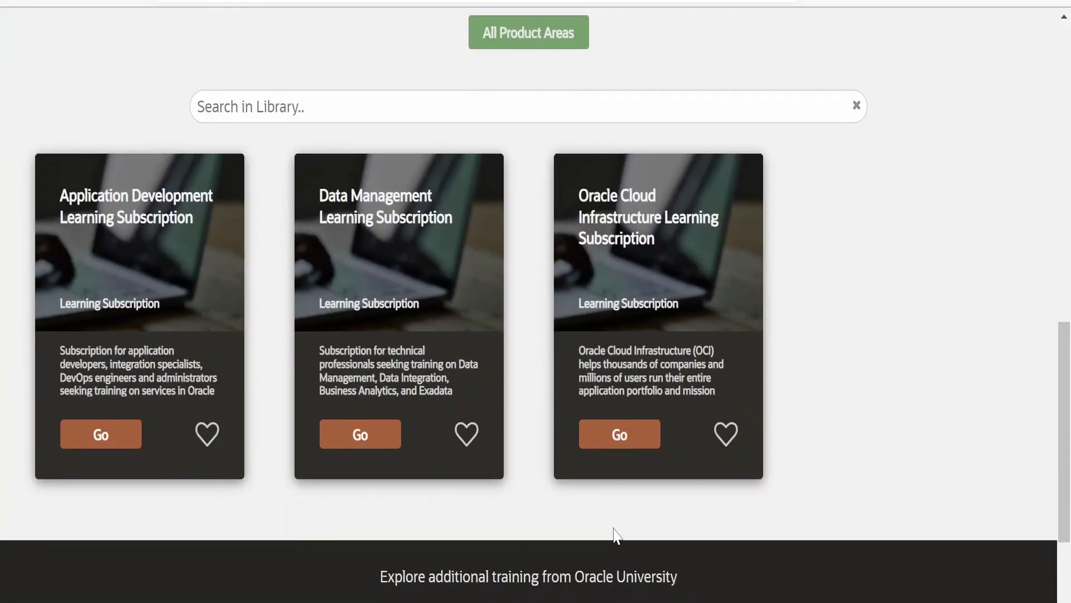
{"action": "left_click", "coordinate": [625, 441]}
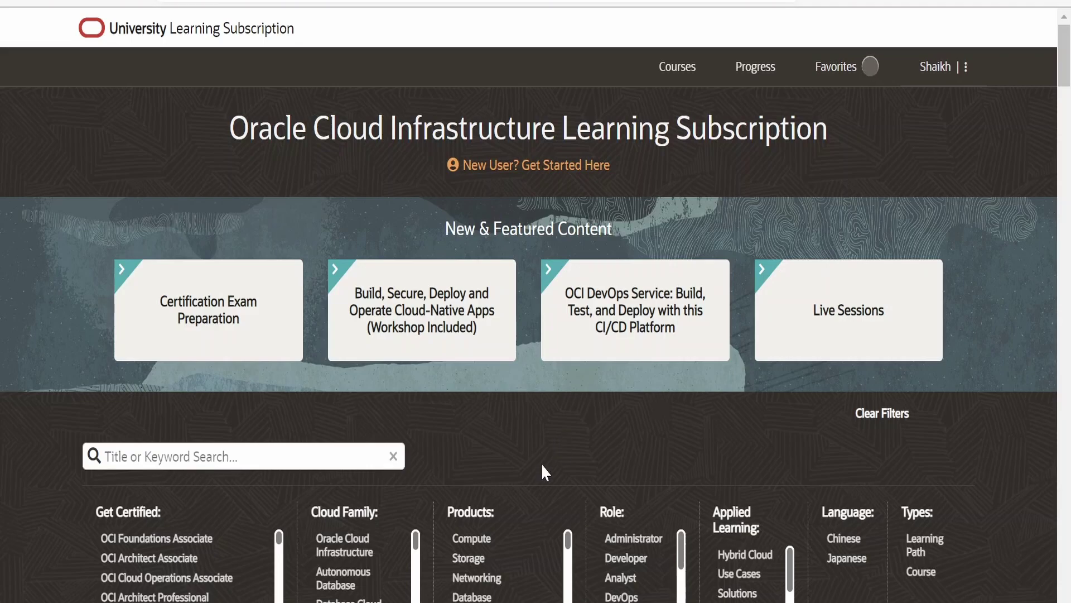
- Filter the subscription's courses by 'integratio' and open Application Integration on Oracle Cloud
{"action": "left_click", "coordinate": [704, 78]}
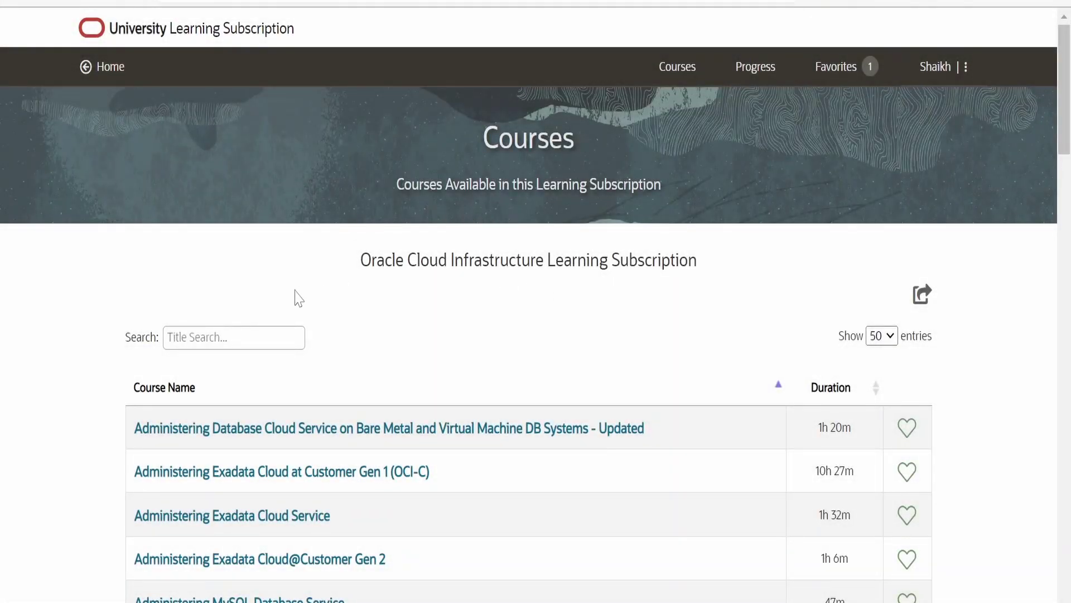
{"action": "left_click", "coordinate": [165, 335]}
{"action": "type", "text": "i"}
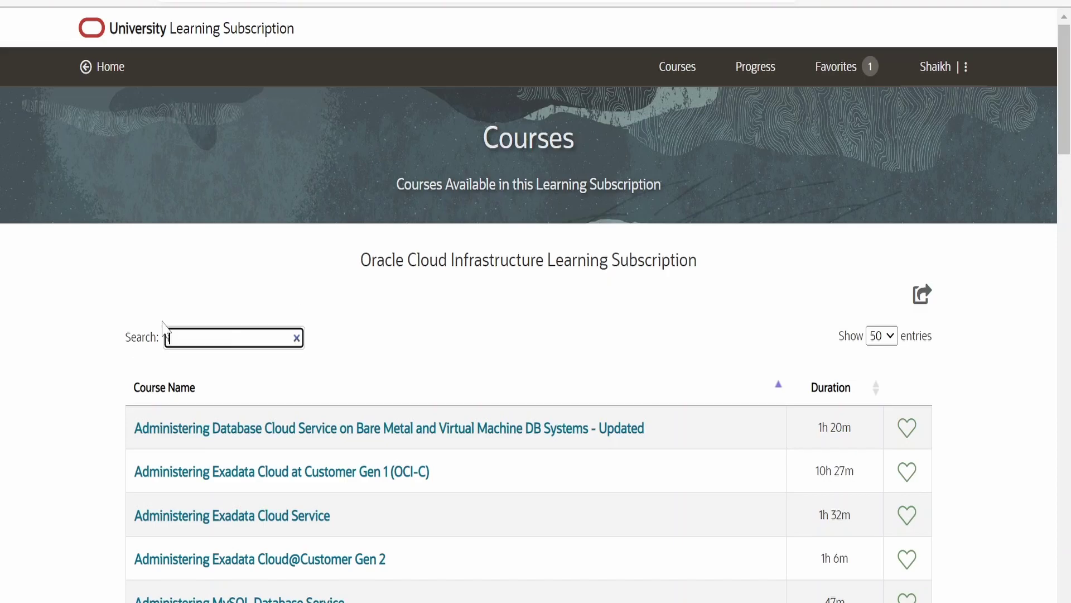
{"action": "type", "text": "ntegratio"}
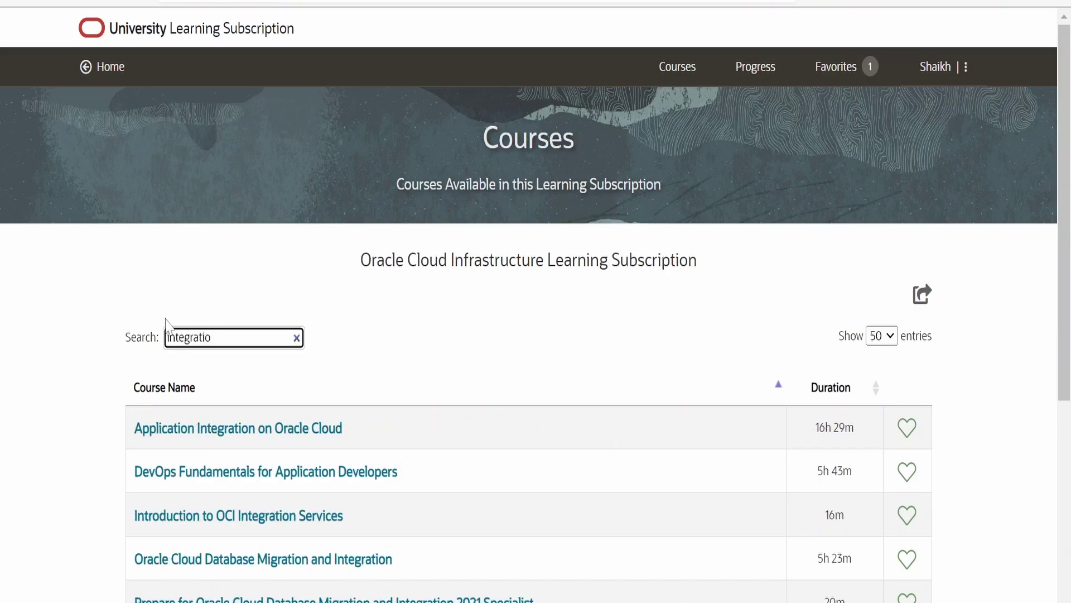
{"action": "left_click", "coordinate": [263, 434]}
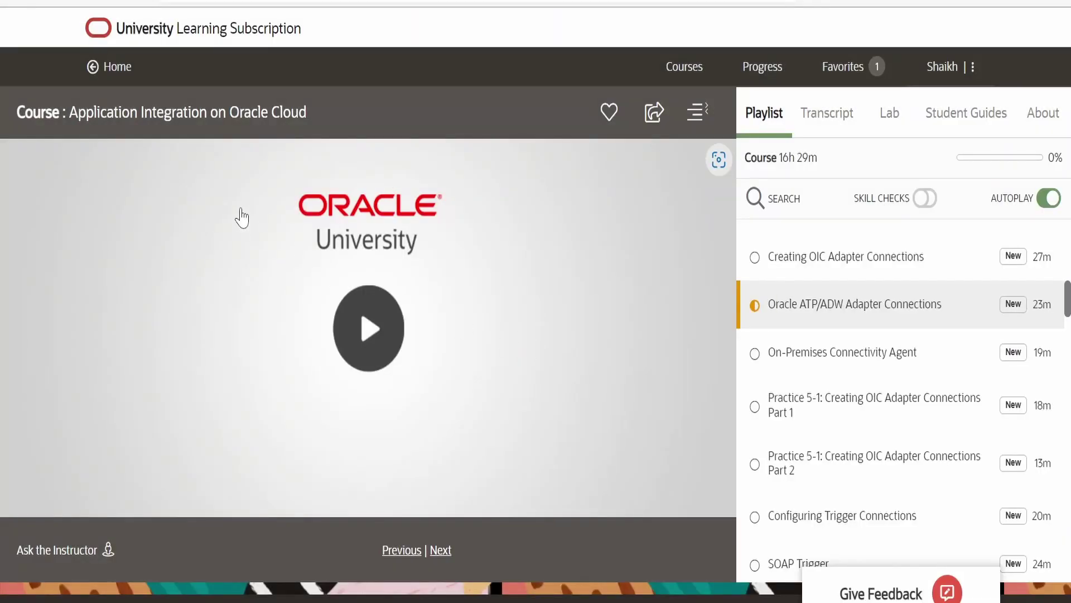
- Request a hands-on lab from the course's Lab panel
{"action": "left_click", "coordinate": [889, 125]}
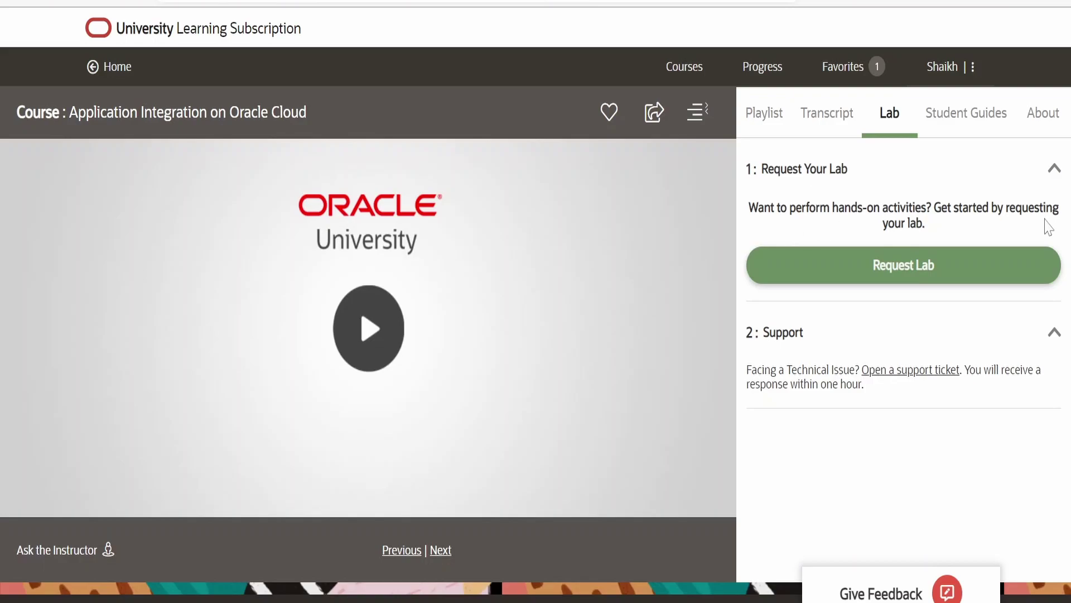
{"action": "left_click", "coordinate": [906, 270]}
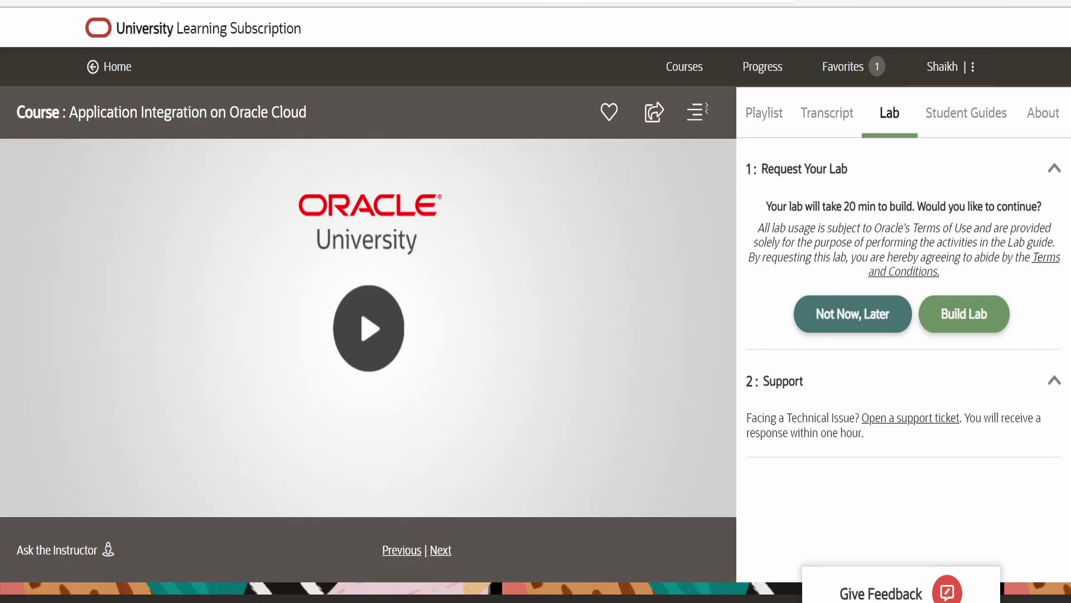
- Confirm the lab build, acknowledge the lab-ready e-mail notice, and close the feedback popup
{"action": "left_click", "coordinate": [958, 321]}
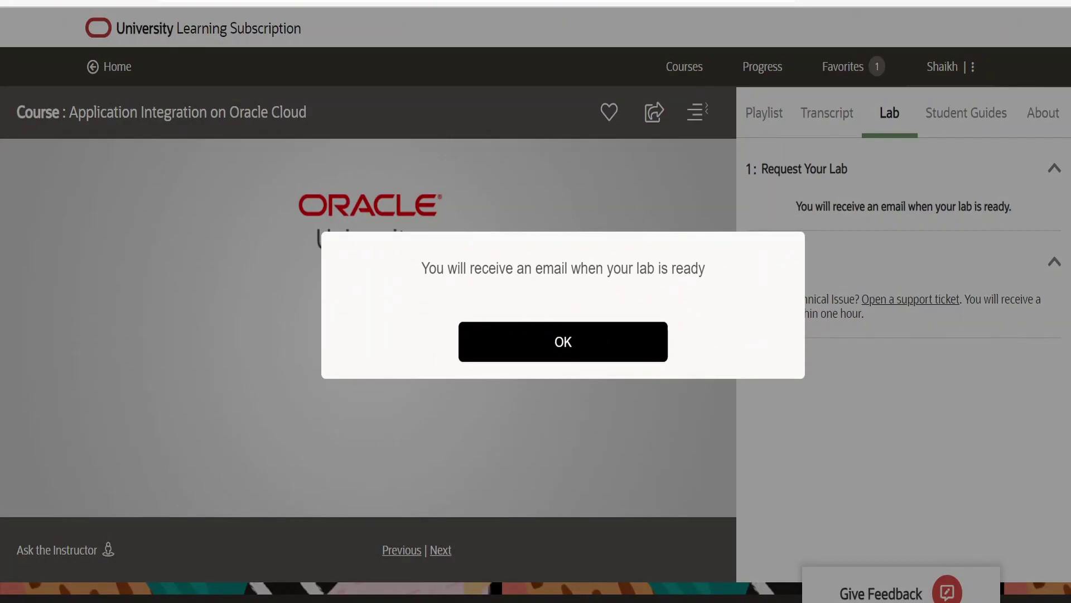
{"action": "left_click", "coordinate": [582, 341]}
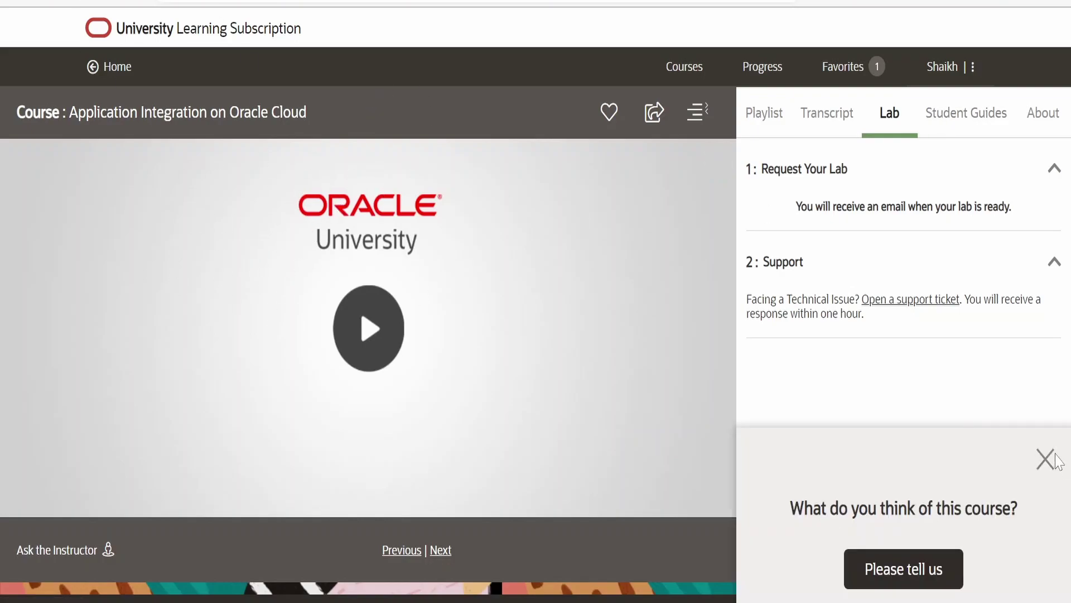
{"action": "left_click", "coordinate": [1047, 460]}
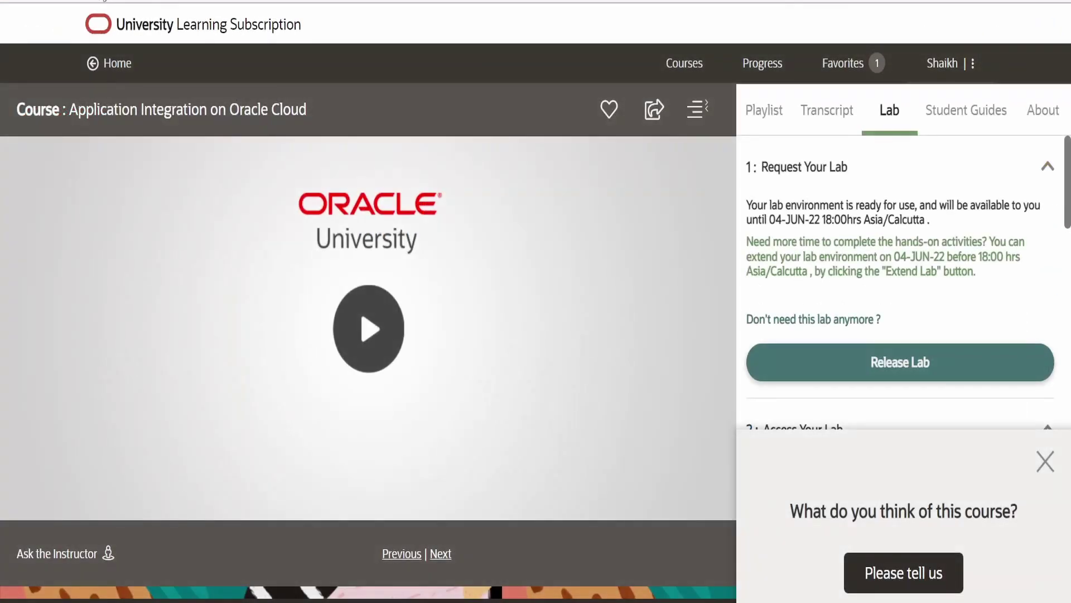
- Close the 'What do you think of this course?' feedback panel
{"action": "left_click", "coordinate": [1046, 461]}
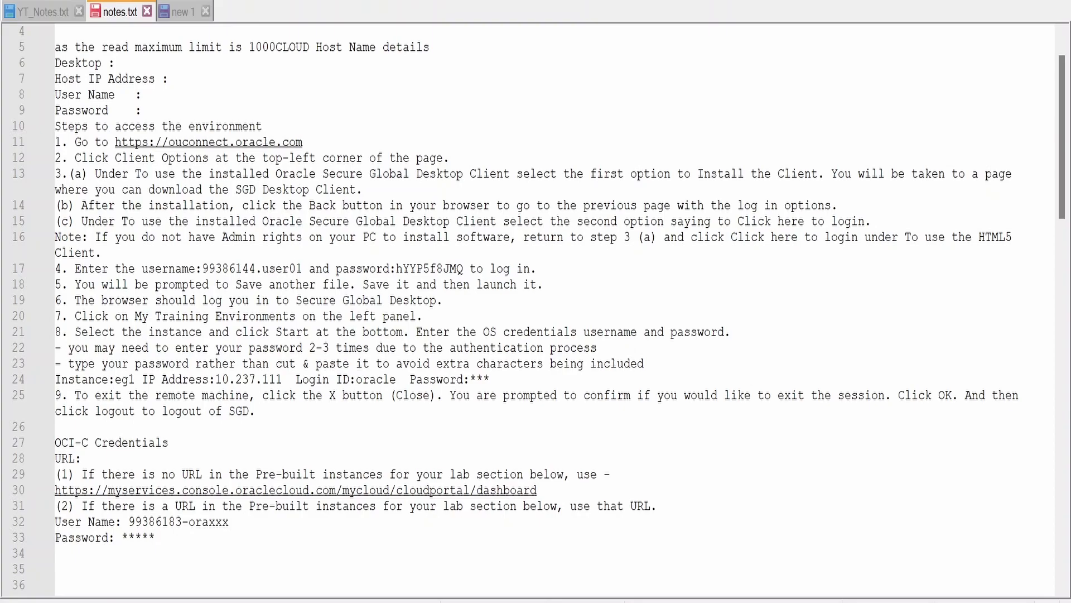
{"action": "left_click_drag", "start_coordinate": [255, 411], "coordinate": [95, 141]}
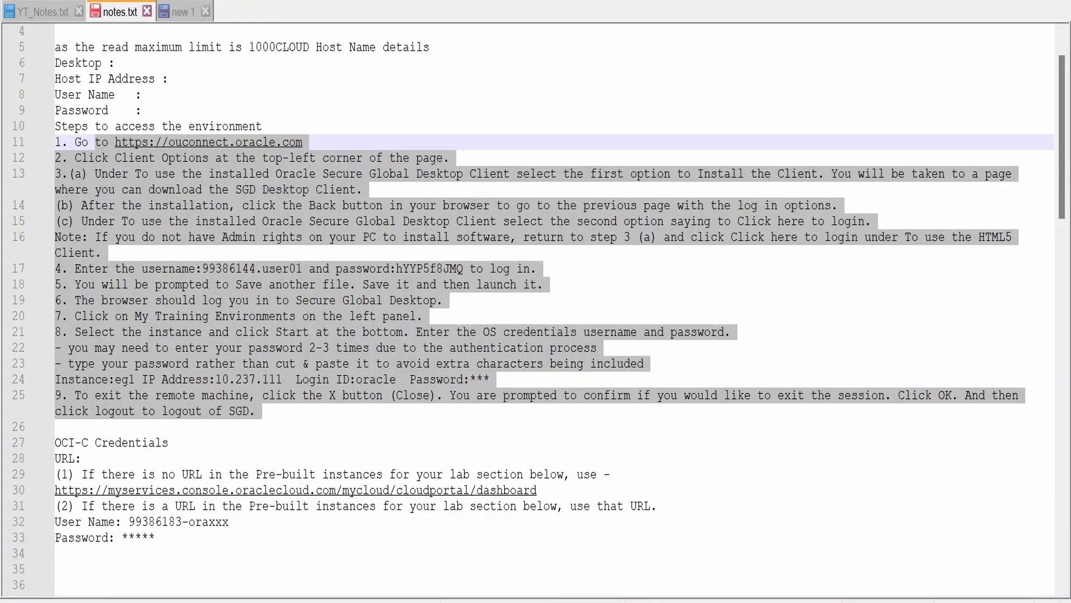
{"action": "left_click", "coordinate": [361, 323]}
{"action": "scroll", "coordinate": [362, 322], "scroll_direction": "down", "scroll_amount": 2}
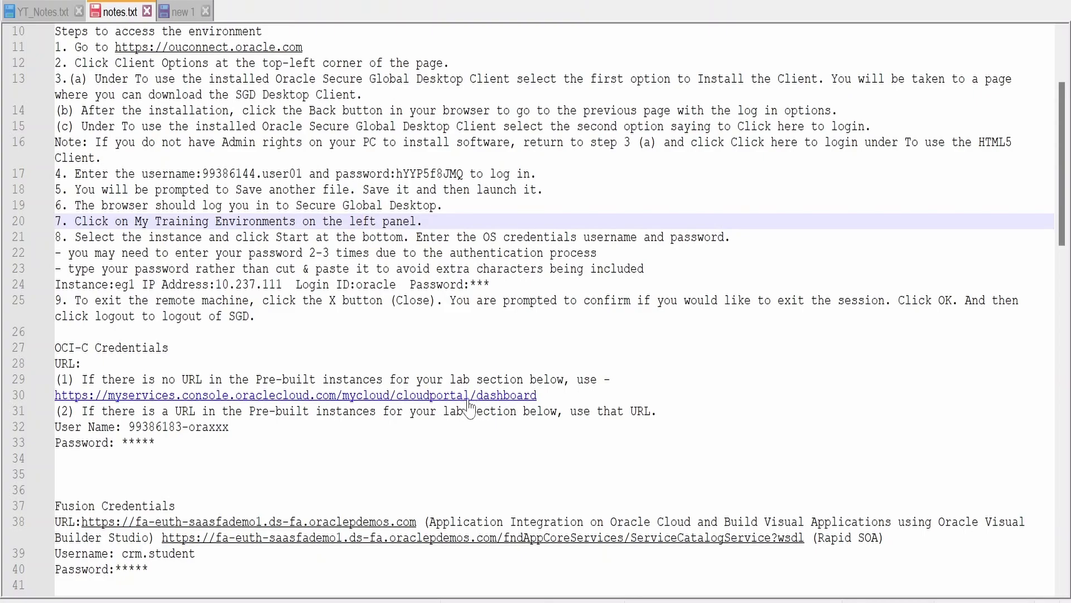
{"action": "left_click", "coordinate": [155, 442]}
{"action": "key", "text": "shift+Left"}
{"action": "key", "text": "shift+Left"}
{"action": "key", "text": "shift+Left"}
{"action": "key", "text": "shift+Left"}
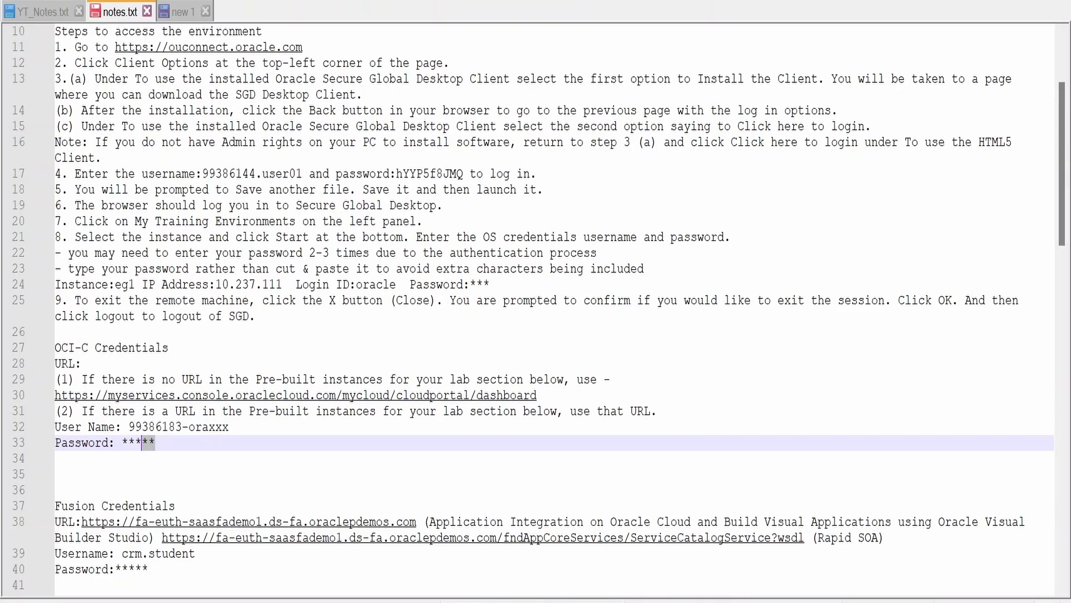
{"action": "key", "text": "shift+Left"}
{"action": "scroll", "coordinate": [536, 306], "scroll_direction": "down", "scroll_amount": 1}
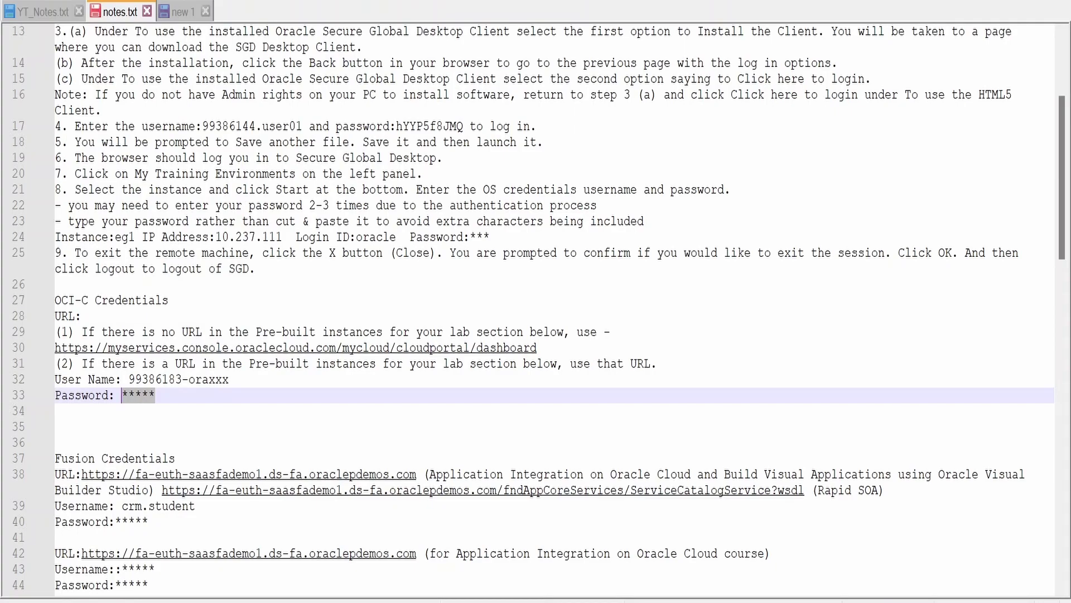
{"action": "left_click", "coordinate": [155, 395]}
{"action": "scroll", "coordinate": [535, 307], "scroll_direction": "down", "scroll_amount": 3}
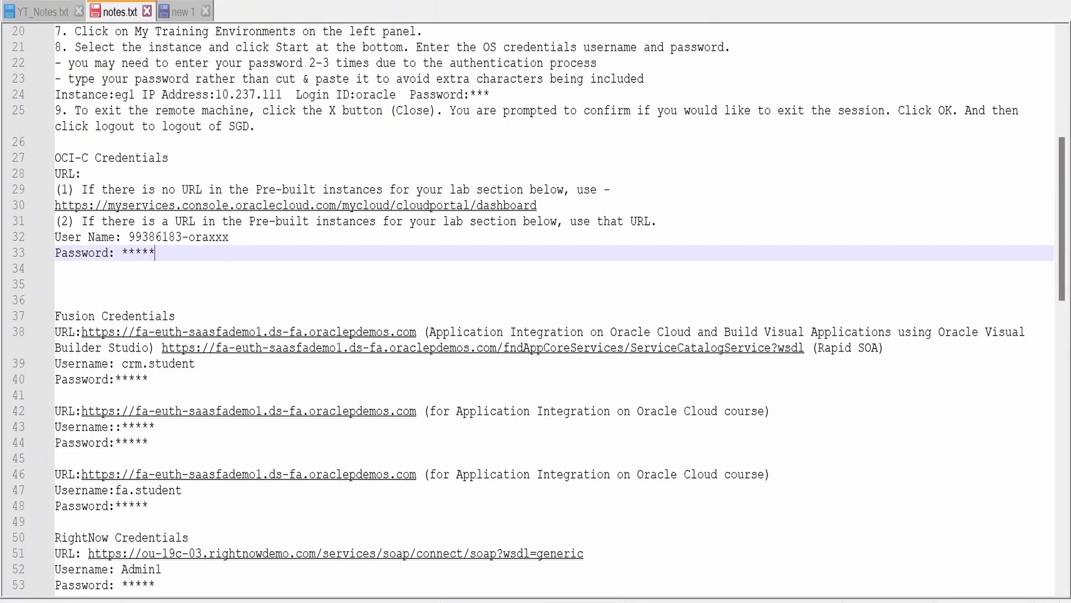
{"action": "scroll", "coordinate": [535, 307], "scroll_direction": "down", "scroll_amount": 1}
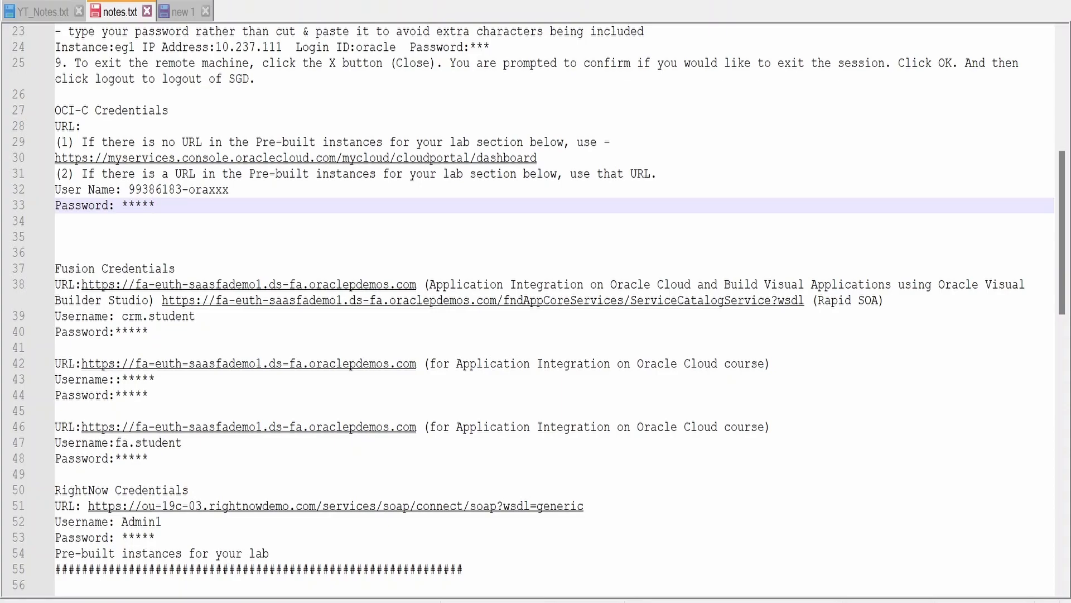
{"action": "left_click_drag", "start_coordinate": [194, 316], "coordinate": [122, 316]}
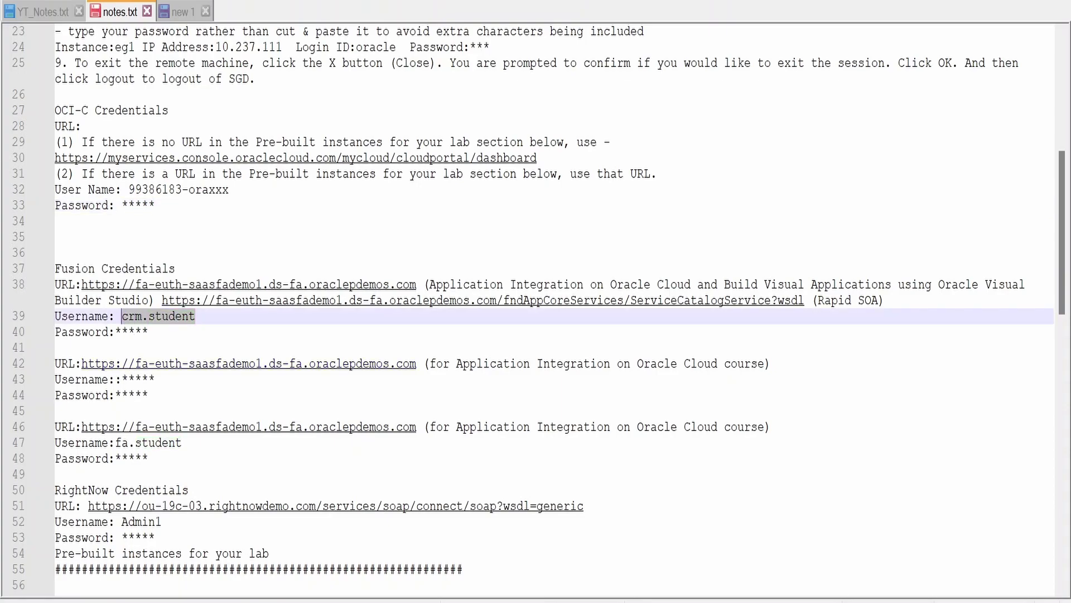
{"action": "scroll", "coordinate": [536, 307], "scroll_direction": "down", "scroll_amount": 2}
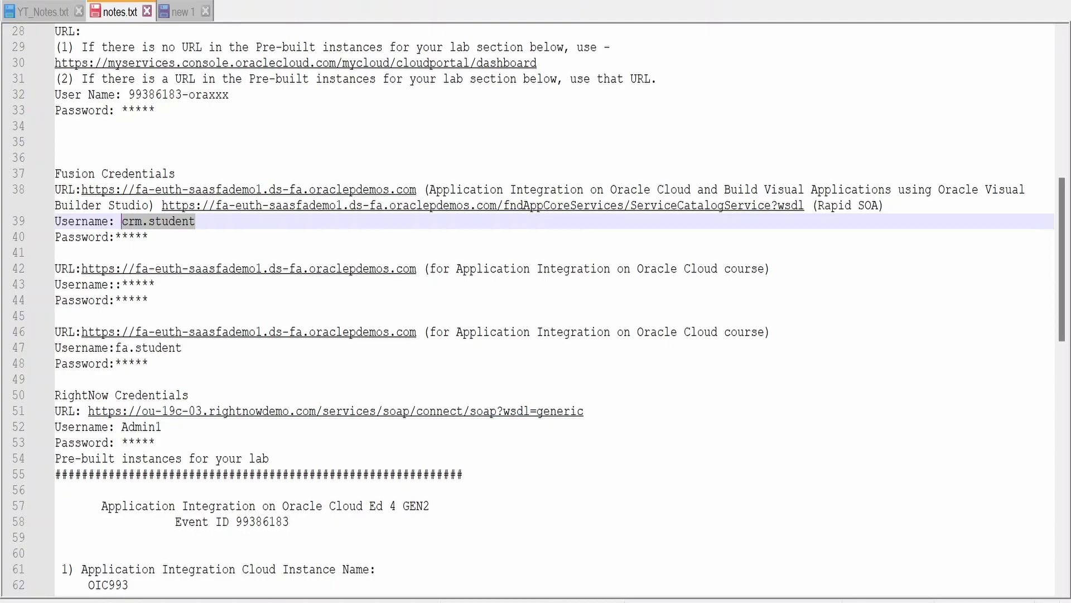
{"action": "scroll", "coordinate": [536, 307], "scroll_direction": "down", "scroll_amount": 2}
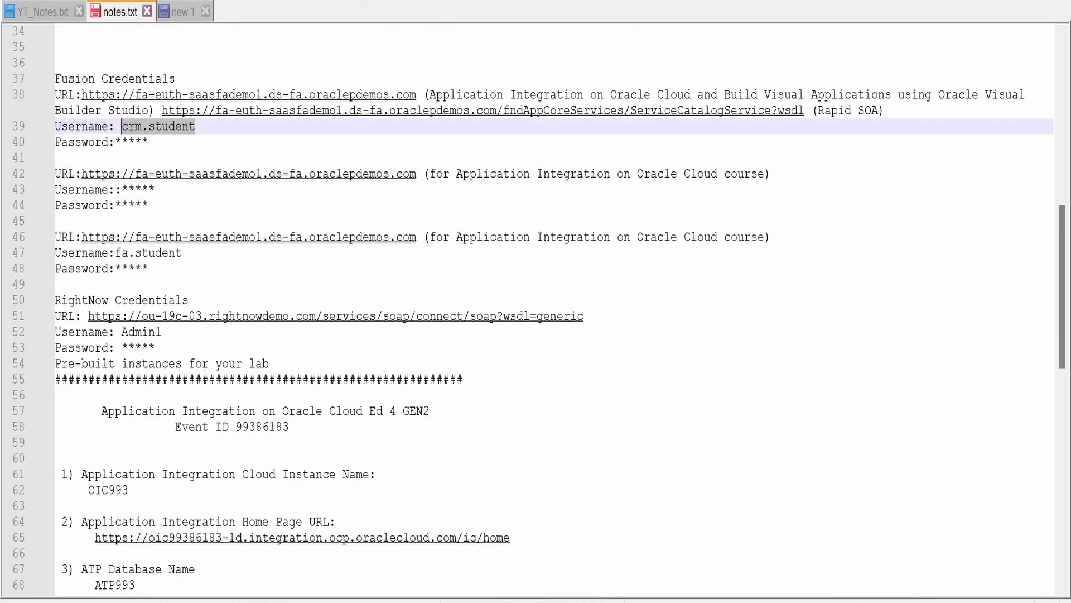
{"action": "scroll", "coordinate": [536, 307], "scroll_direction": "down", "scroll_amount": 1}
{"action": "left_click", "coordinate": [338, 474]}
{"action": "left_click_drag", "start_coordinate": [509, 489], "coordinate": [95, 490]}
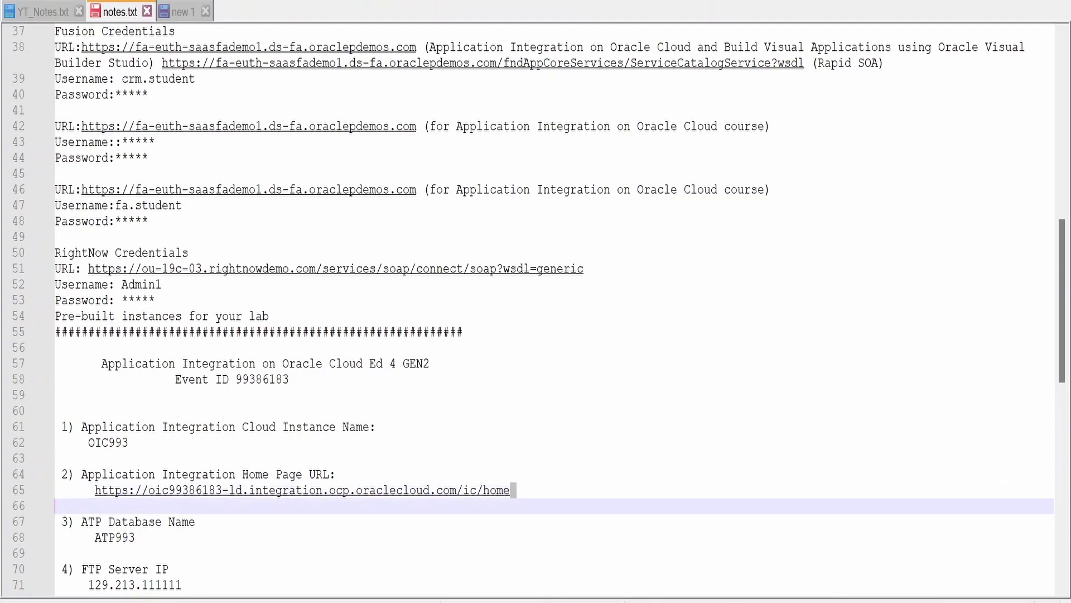
{"action": "left_click_drag", "start_coordinate": [509, 490], "coordinate": [82, 490]}
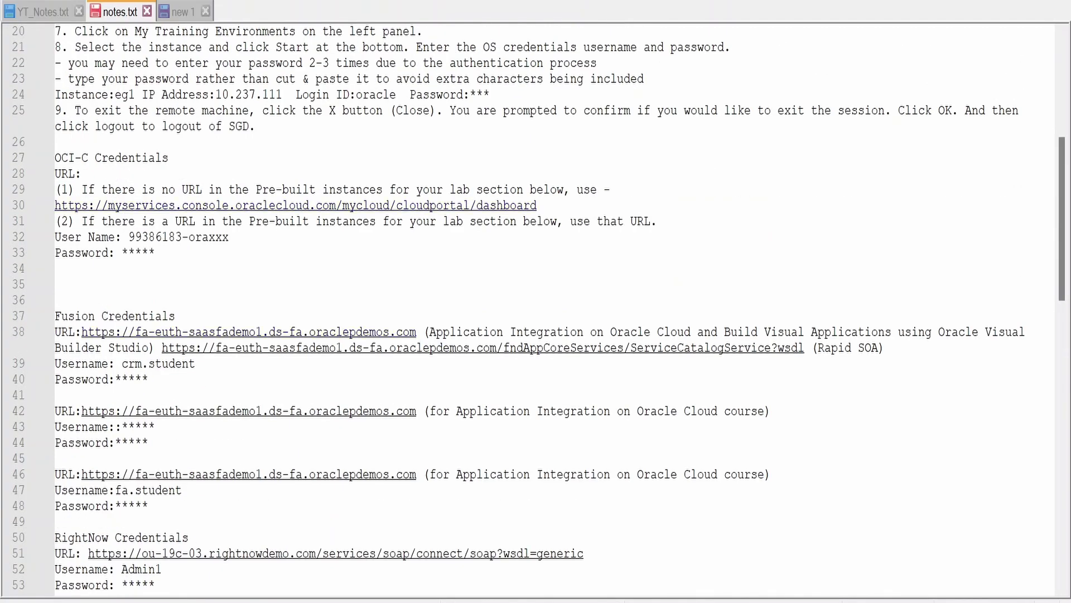
{"action": "left_click_drag", "start_coordinate": [154, 252], "coordinate": [55, 237]}
{"action": "left_click", "coordinate": [162, 236]}
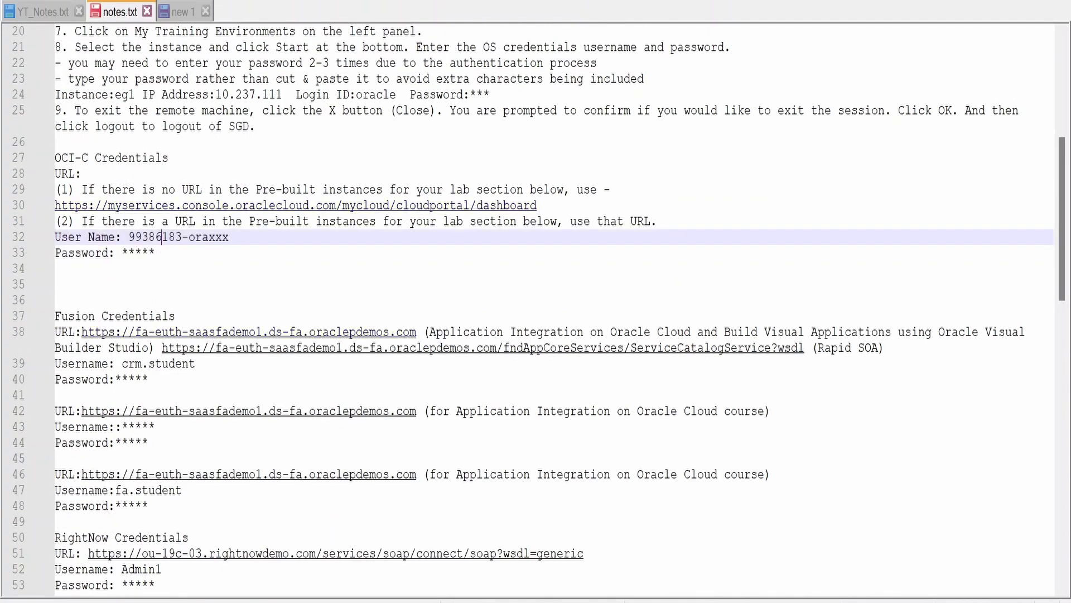
{"action": "left_click_drag", "start_coordinate": [230, 237], "coordinate": [123, 252]}
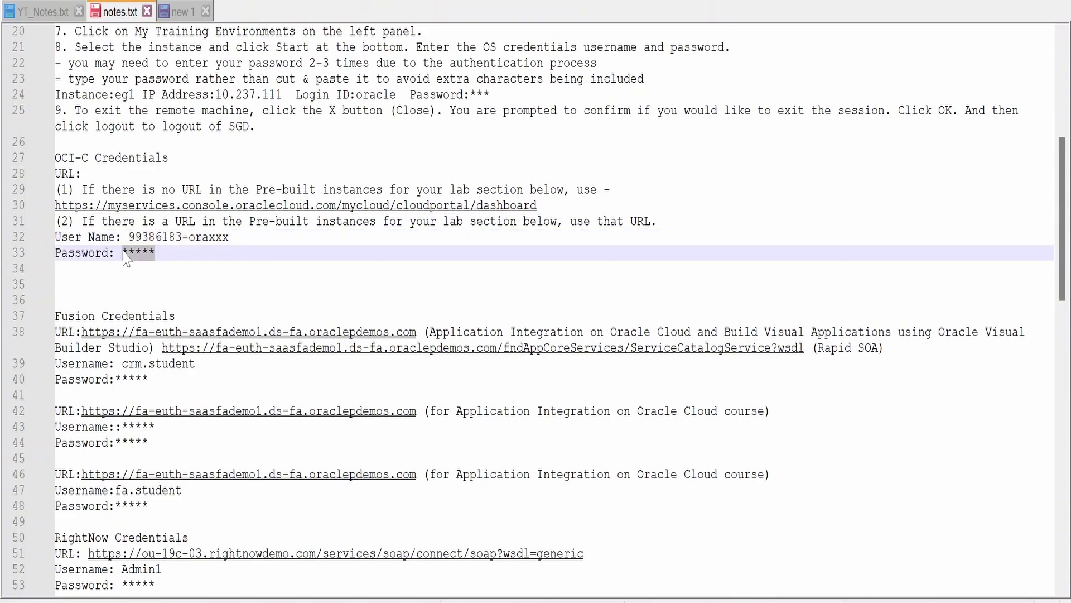
{"action": "scroll", "coordinate": [123, 252], "scroll_direction": "down", "scroll_amount": 2}
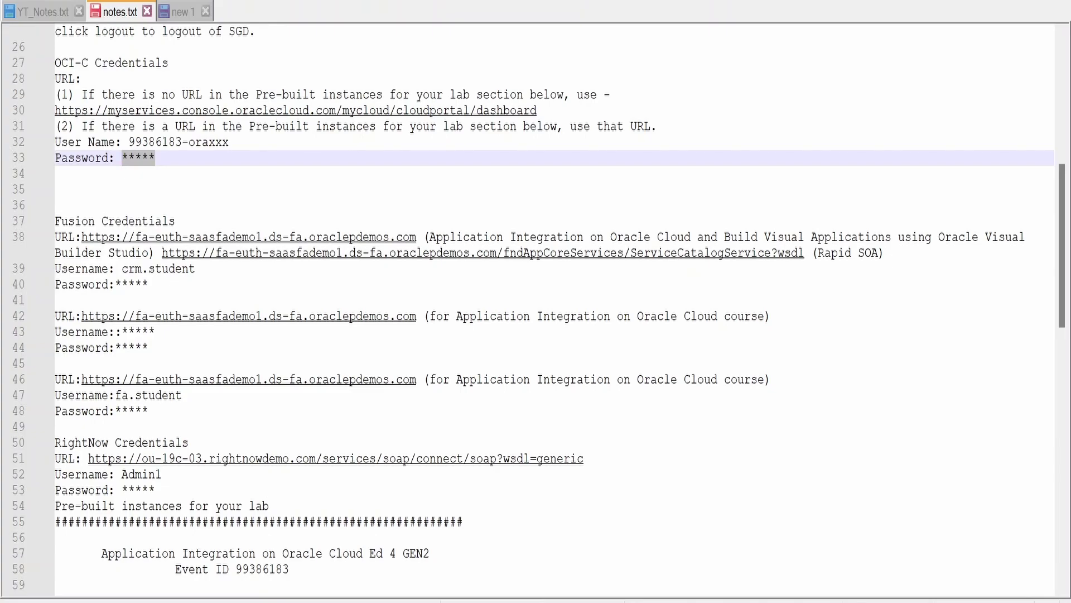
{"action": "left_click_drag", "start_coordinate": [536, 110], "coordinate": [54, 110]}
{"action": "scroll", "coordinate": [555, 309], "scroll_direction": "down", "scroll_amount": 1}
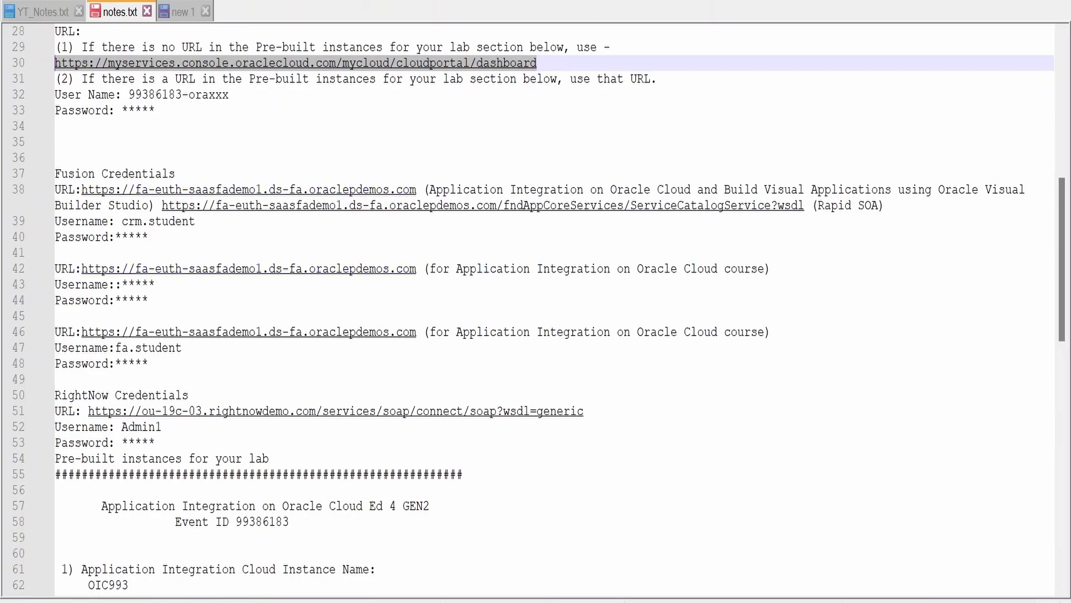
{"action": "scroll", "coordinate": [554, 309], "scroll_direction": "down", "scroll_amount": 4}
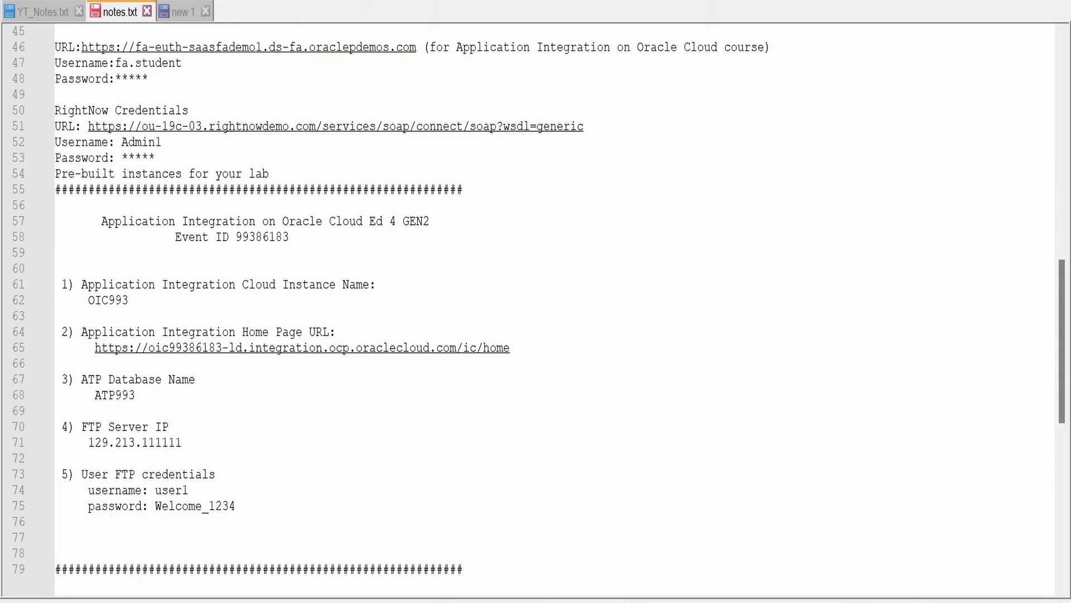
{"action": "left_click_drag", "start_coordinate": [88, 395], "coordinate": [135, 395]}
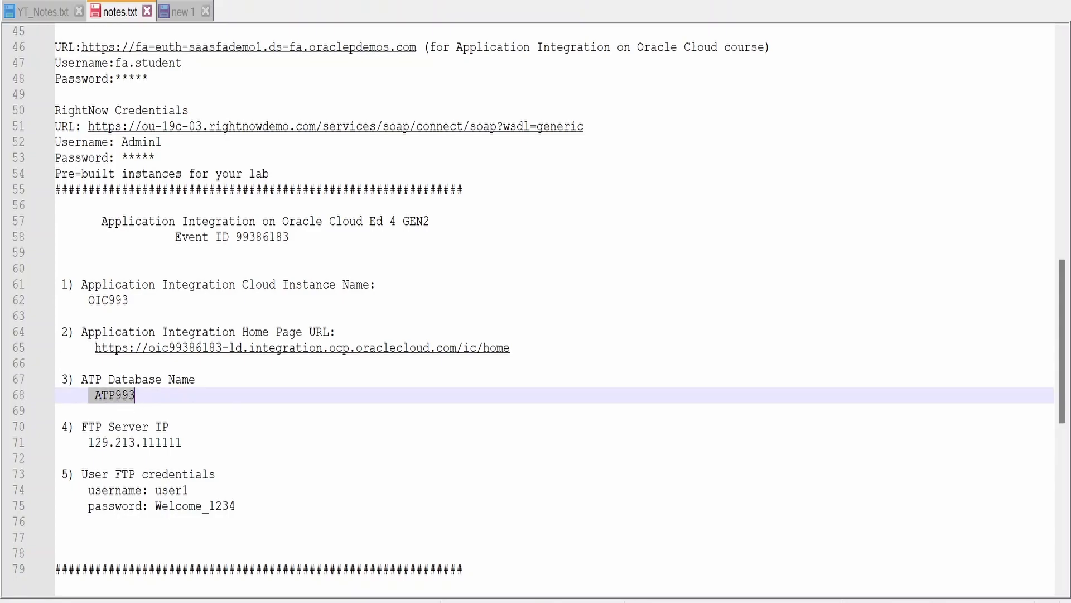
{"action": "key", "text": "ctrl+c"}
{"action": "double_click", "coordinate": [198, 506]}
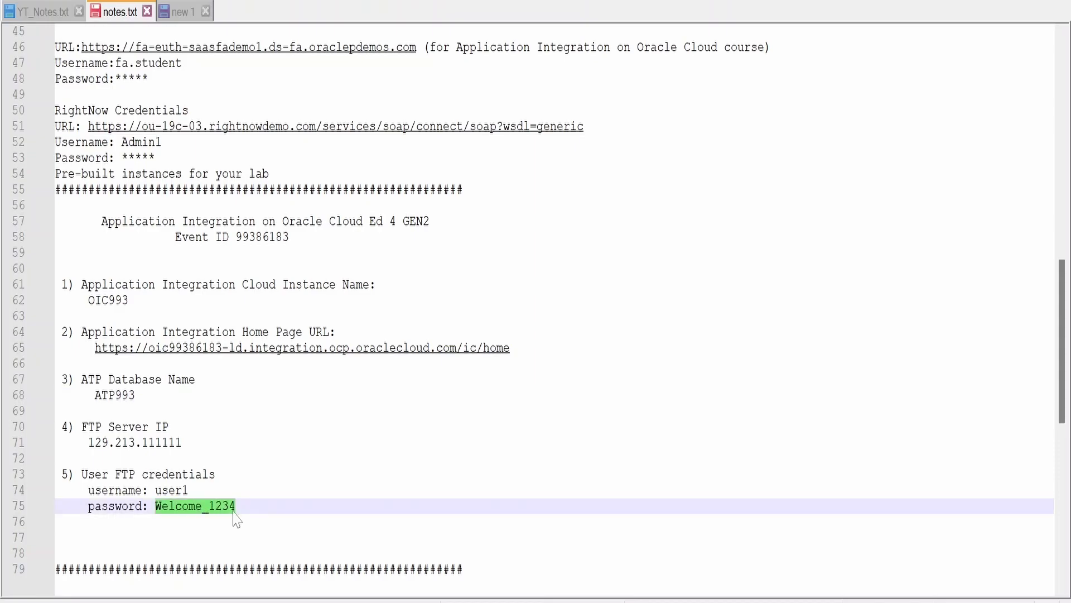
{"action": "key", "text": "ctrl+c"}
{"action": "left_click_drag", "start_coordinate": [75, 427], "coordinate": [166, 490]}
{"action": "left_click", "coordinate": [176, 443]}
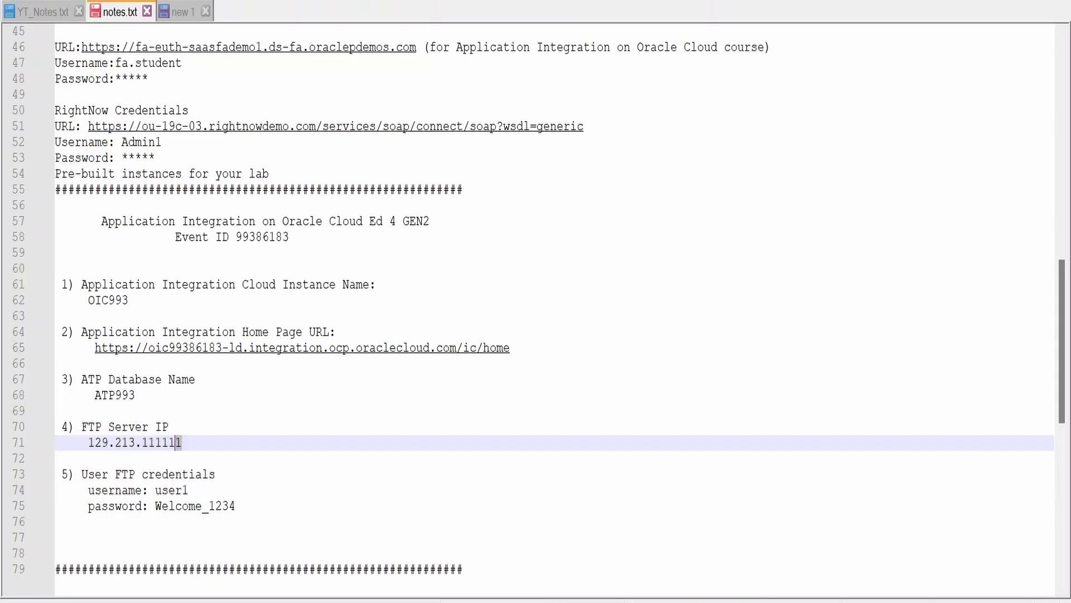
{"action": "double_click", "coordinate": [176, 443]}
{"action": "scroll", "coordinate": [536, 310], "scroll_direction": "down", "scroll_amount": 1}
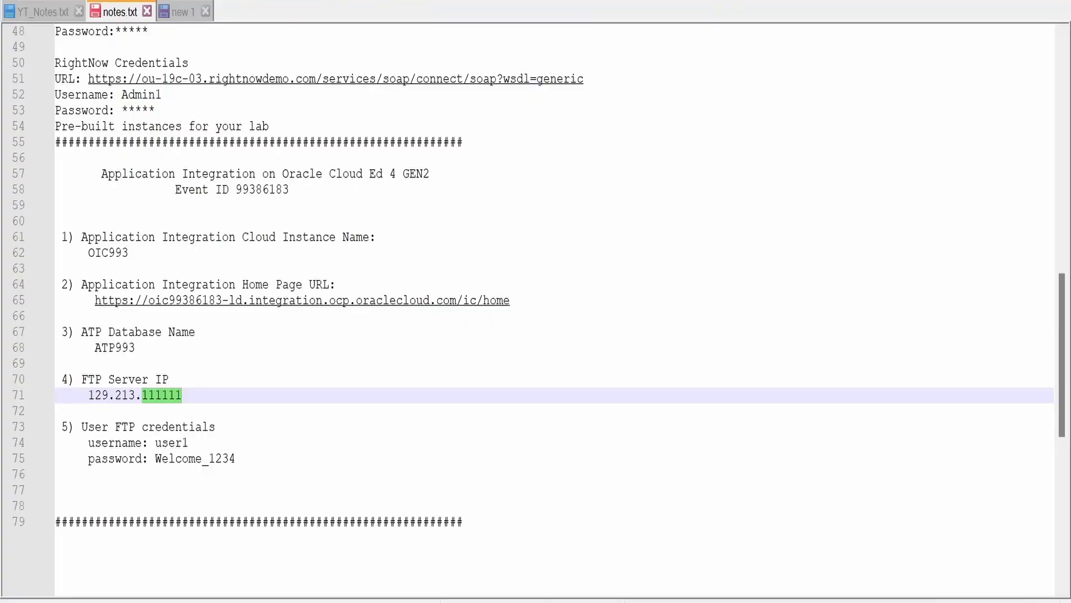
{"action": "scroll", "coordinate": [536, 307], "scroll_direction": "up", "scroll_amount": 5}
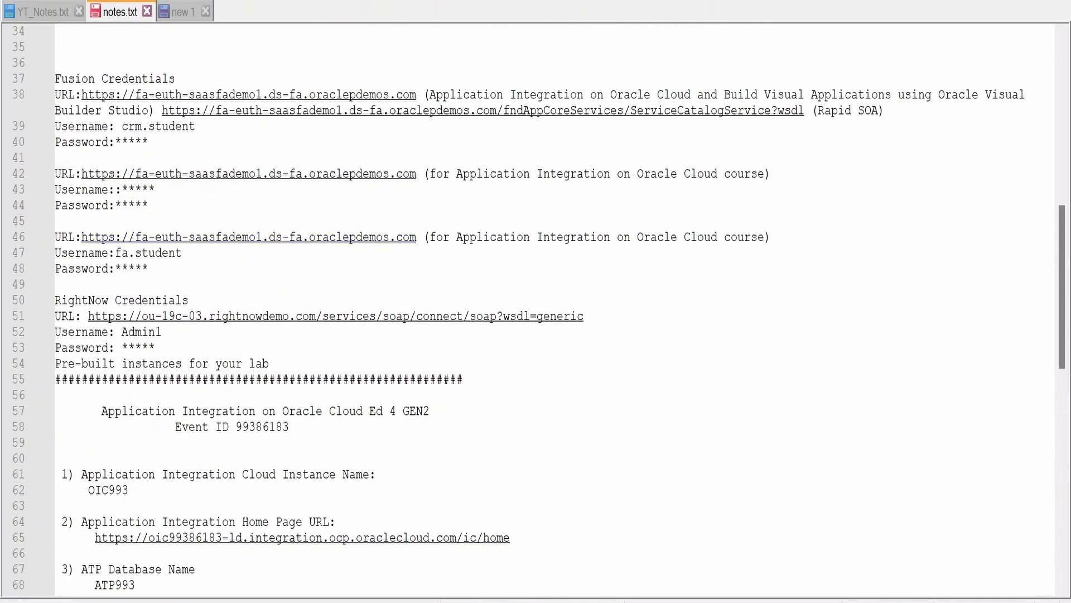